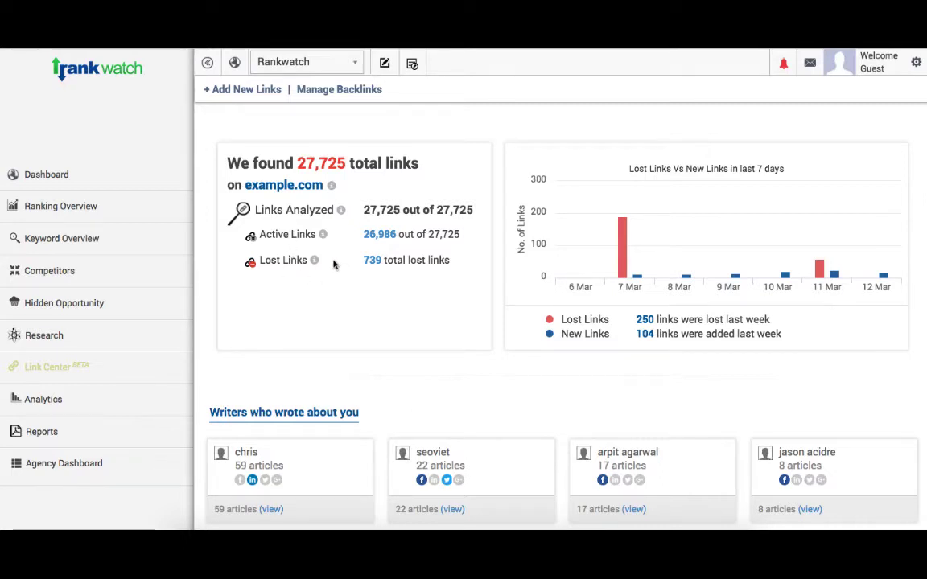
pyautogui.moveTo(316, 264)
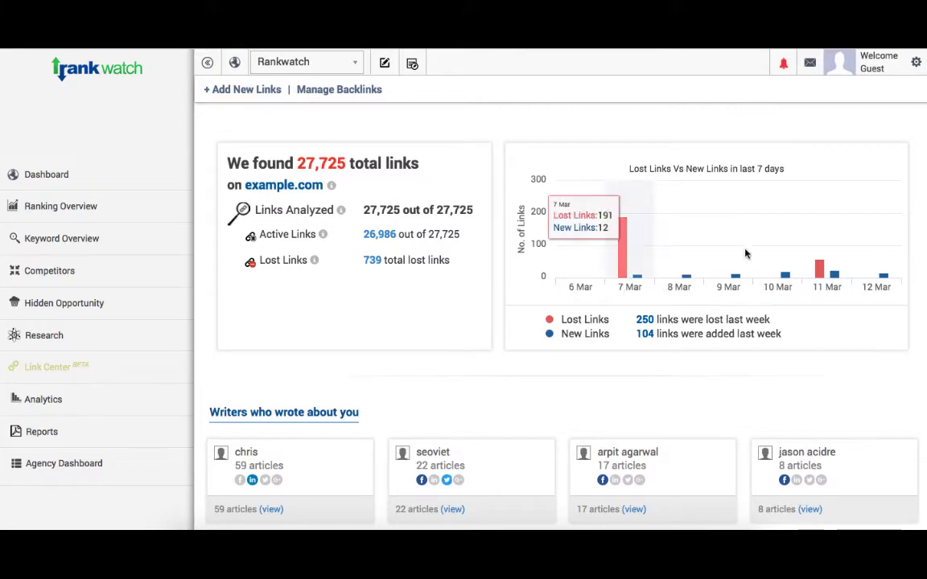
pyautogui.moveTo(689, 280)
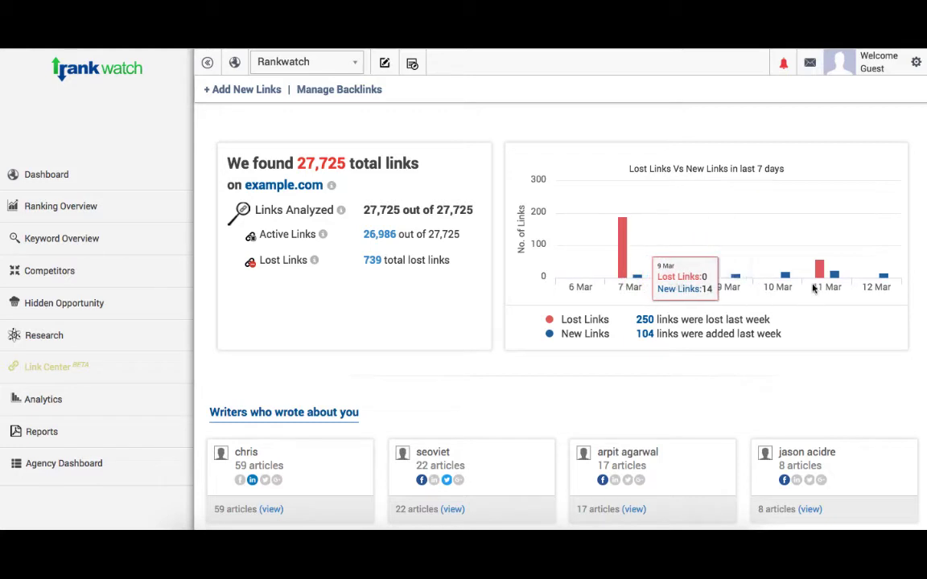
pyautogui.moveTo(818, 272)
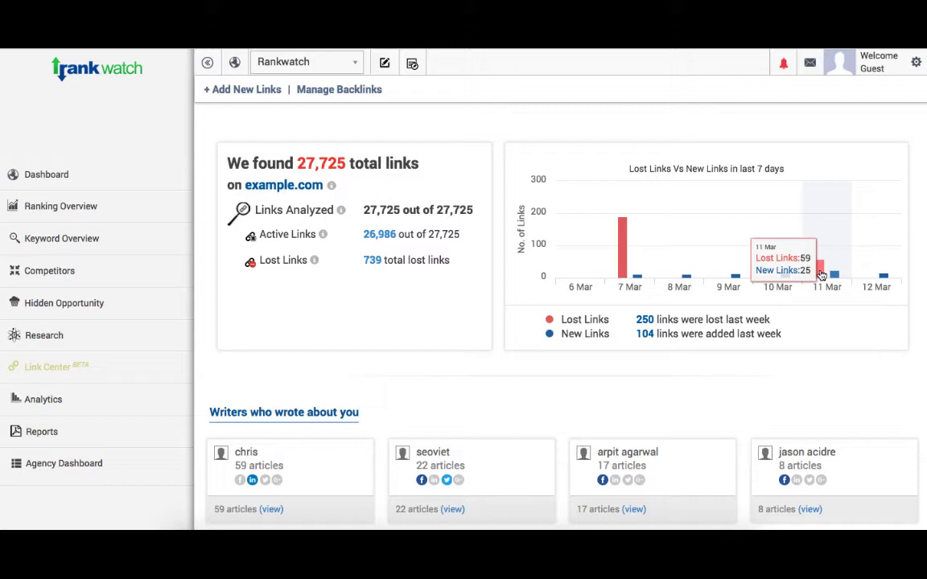
pyautogui.click(820, 273)
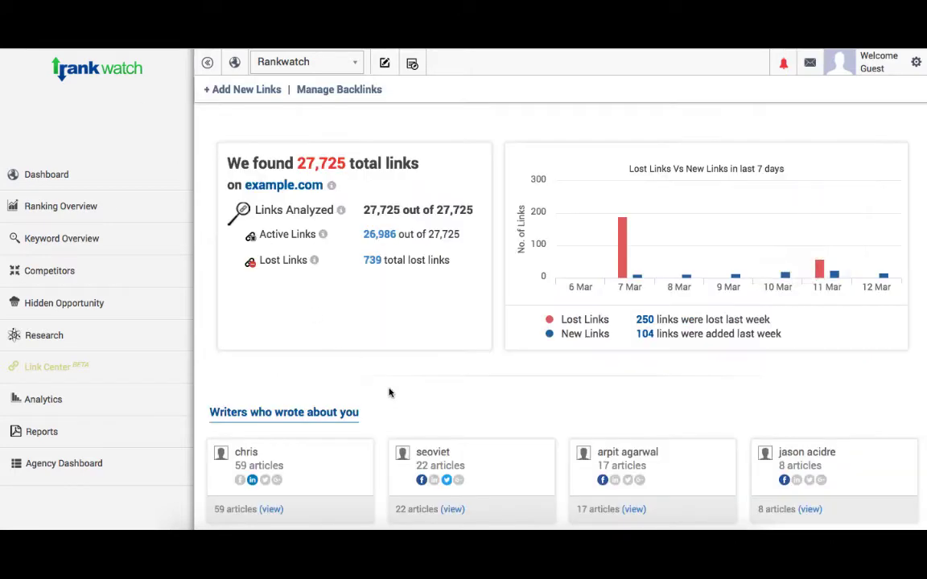
# - Scroll past the writers grid down to the Top Landing Page, Top Linking Domains and Top Anchors tables
pyautogui.scroll(-5, 388, 393)
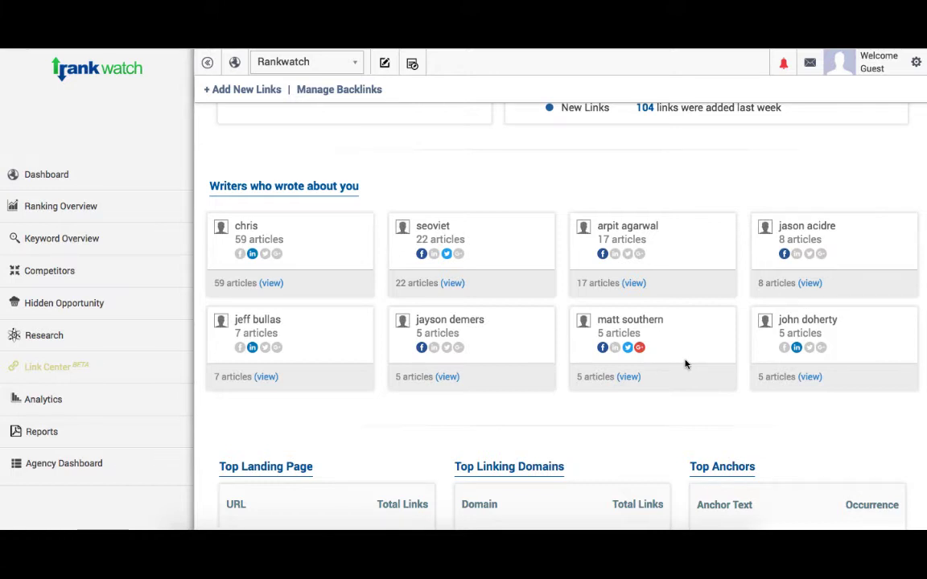
pyautogui.scroll(-3, 684, 364)
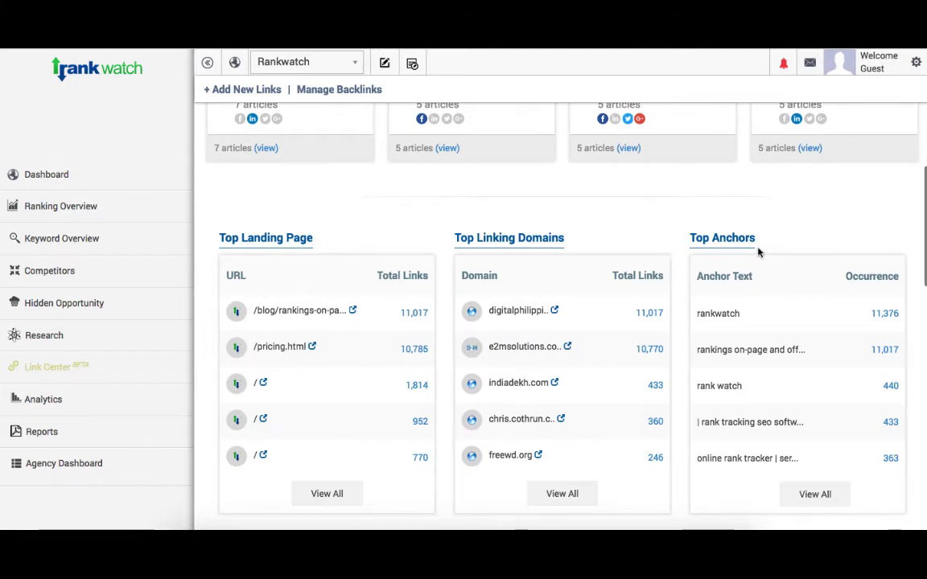
pyautogui.scroll(-1, 758, 253)
pyautogui.scroll(-1, 758, 252)
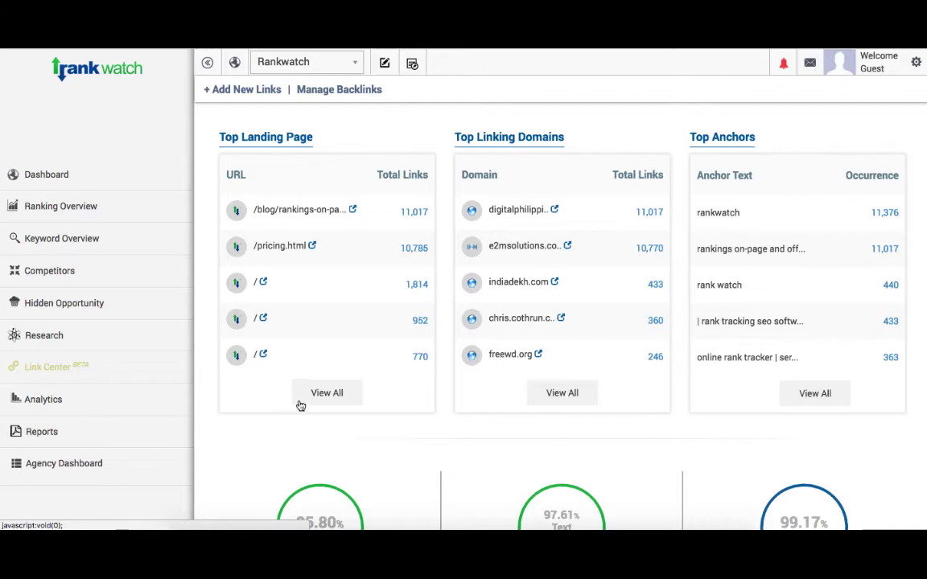
pyautogui.scroll(-5, 439, 445)
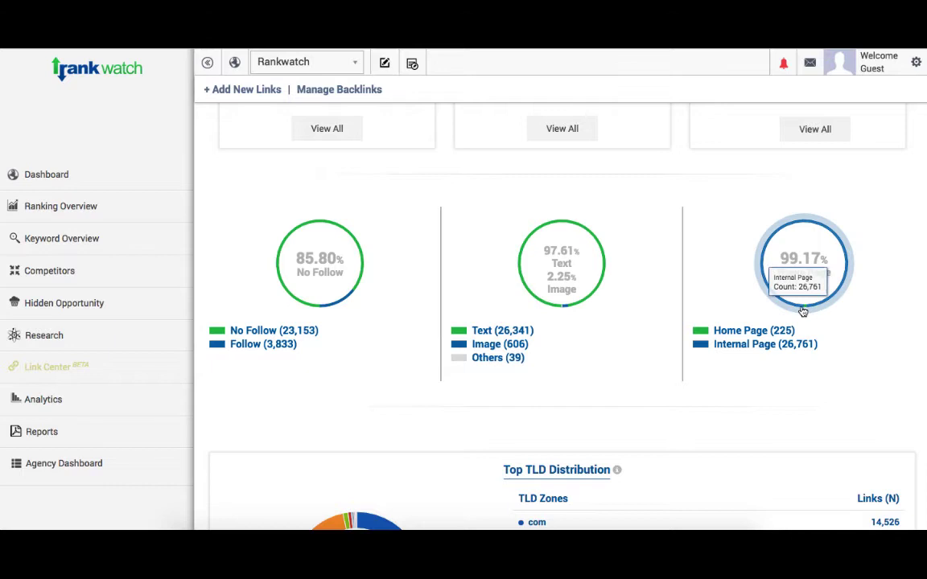
# - Read the values on the Follow/No Follow and link-type percentage circles
pyautogui.moveTo(794, 318)
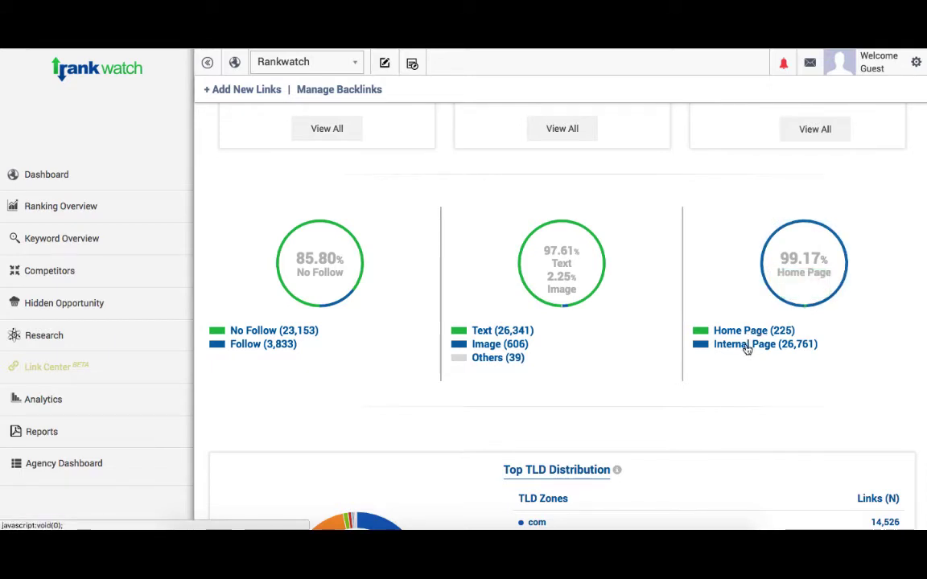
pyautogui.scroll(-3, 688, 421)
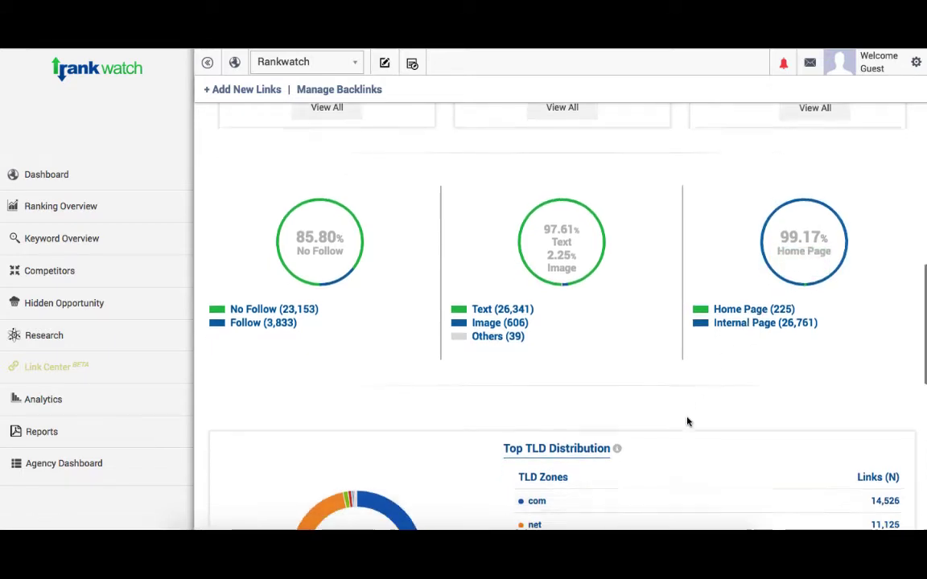
pyautogui.scroll(-1, 688, 421)
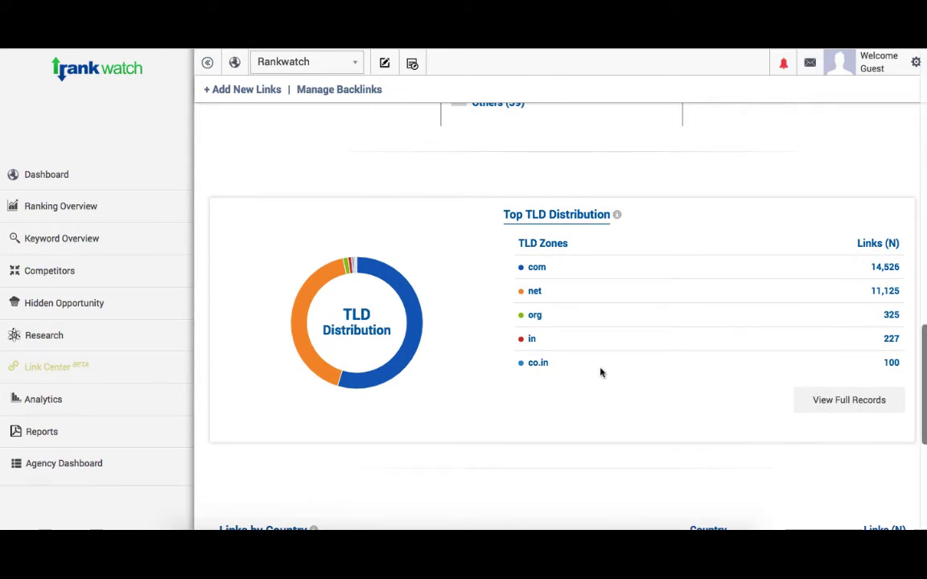
pyautogui.moveTo(391, 376)
pyautogui.moveTo(325, 374)
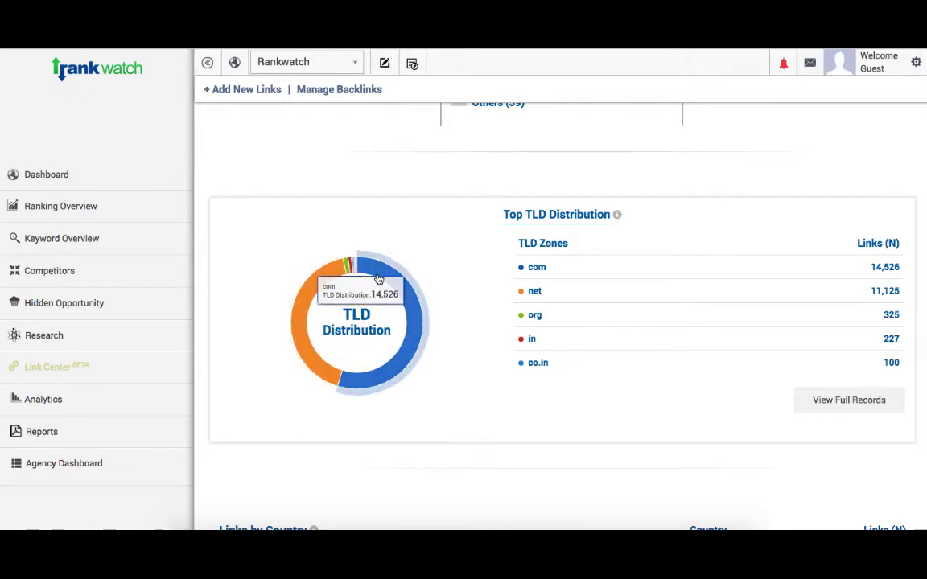
# - Inspect the TLD Distribution and Links by Country map, then return to the 27,725-link summary
pyautogui.scroll(-4, 495, 418)
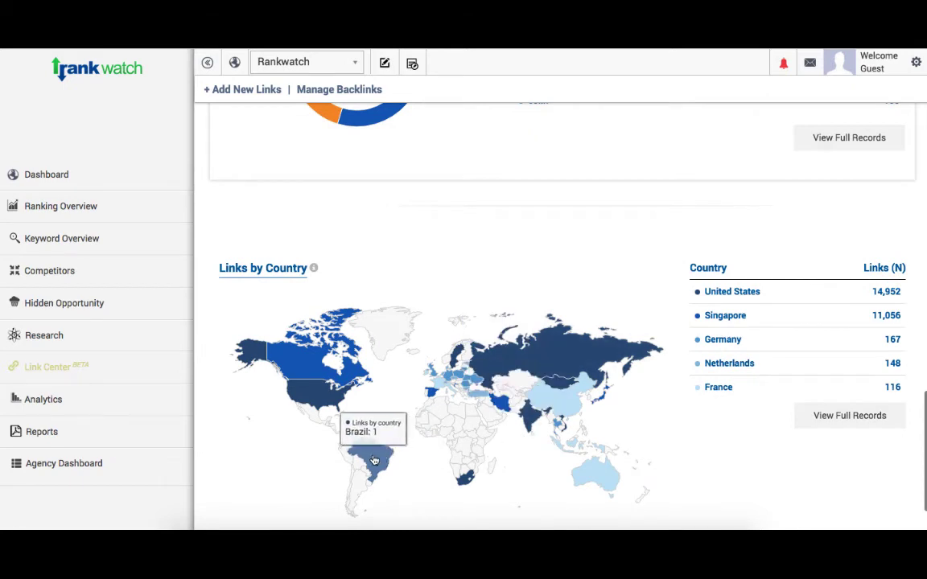
pyautogui.moveTo(311, 400)
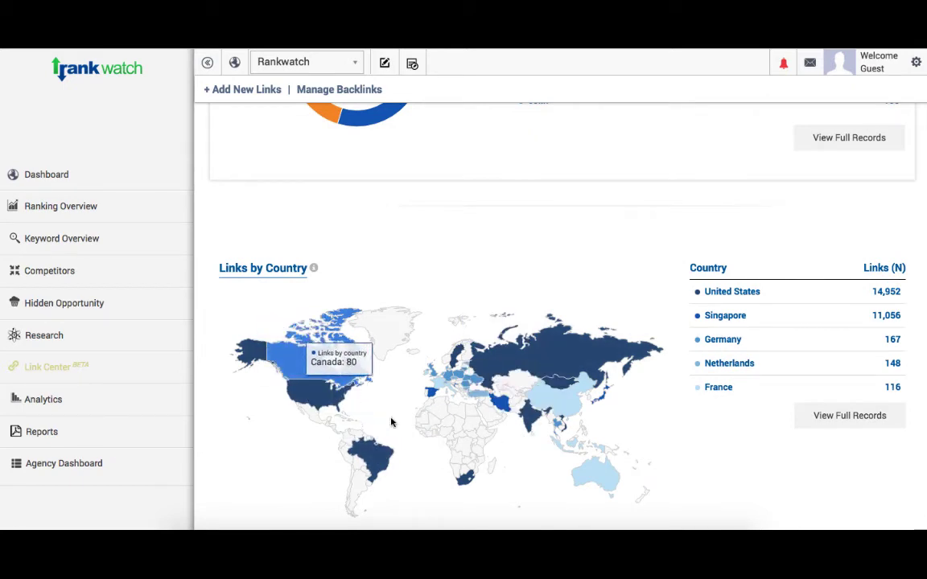
pyautogui.moveTo(472, 489)
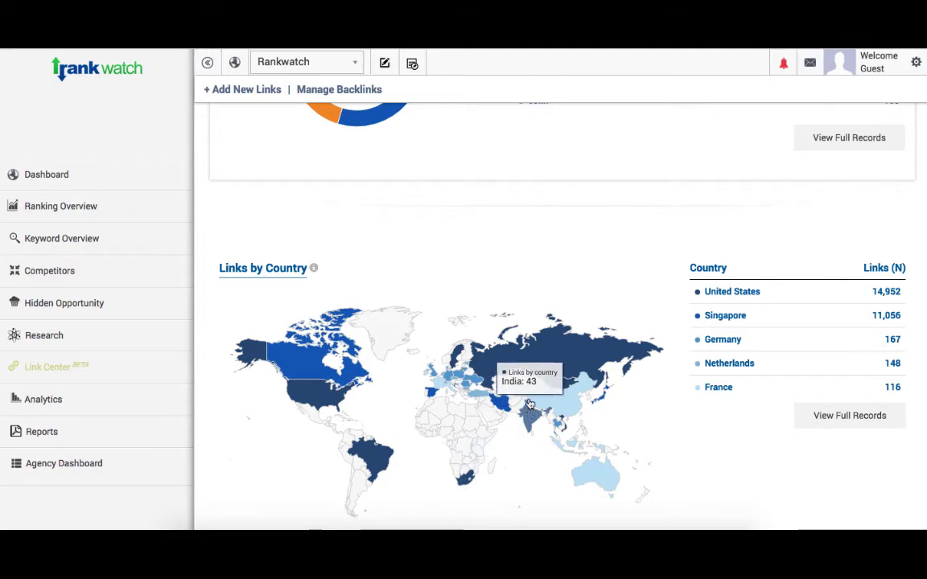
pyautogui.moveTo(492, 299)
pyautogui.scroll(15, 492, 299)
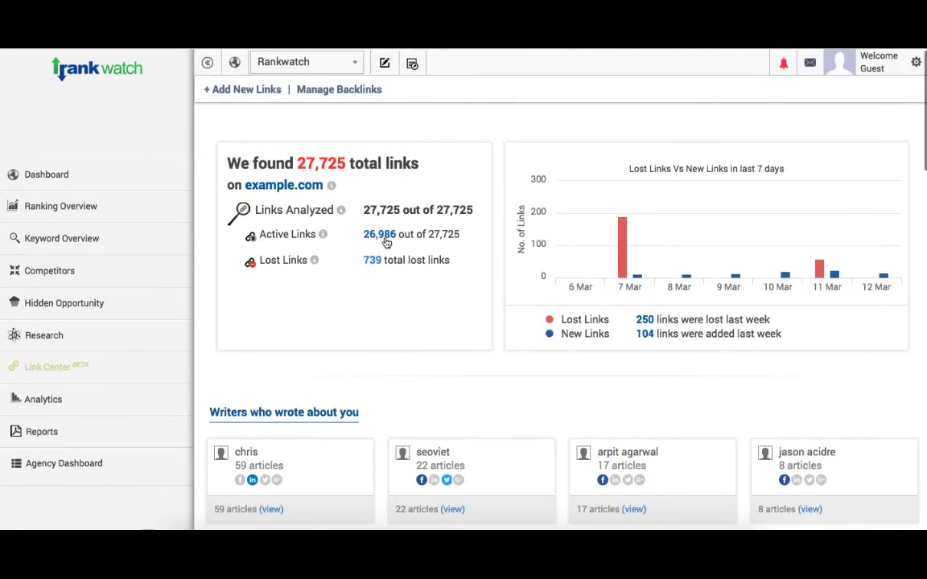
# - Open the detail table of the 26,986 active links and read the Domain Quality explanation
pyautogui.click(386, 239)
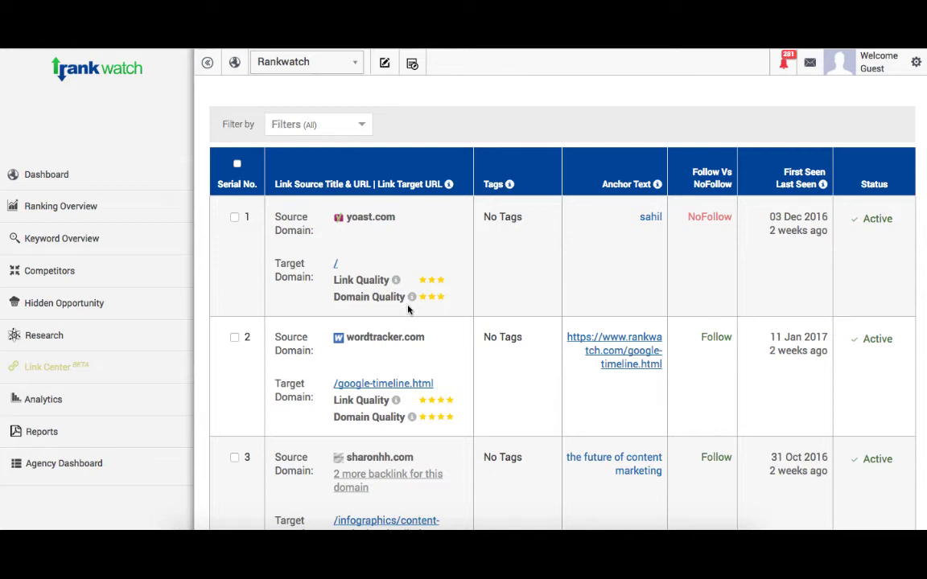
pyautogui.moveTo(412, 301)
# - Tick and untick the first backlink to see the TAG(S) option, then show the Filters (All) field list
pyautogui.click(234, 218)
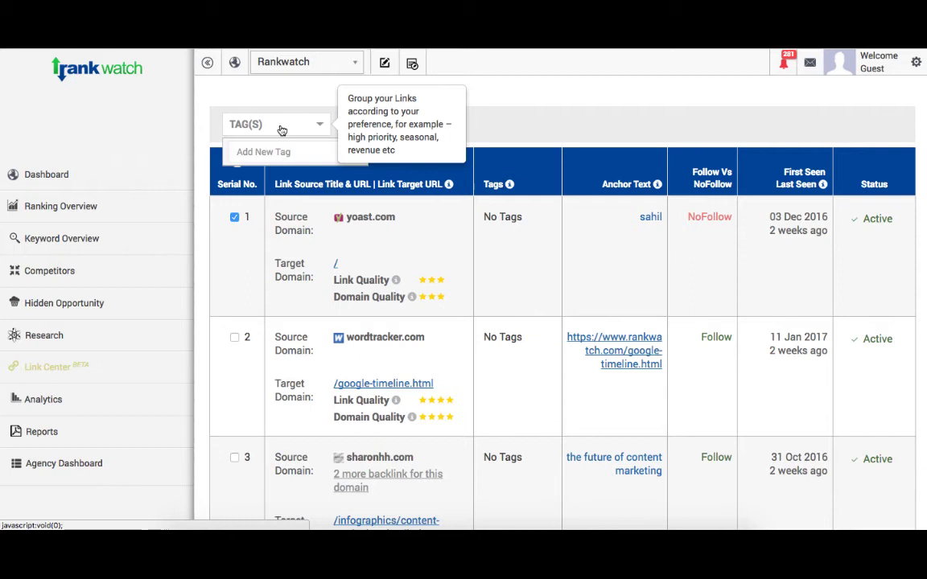
pyautogui.click(235, 218)
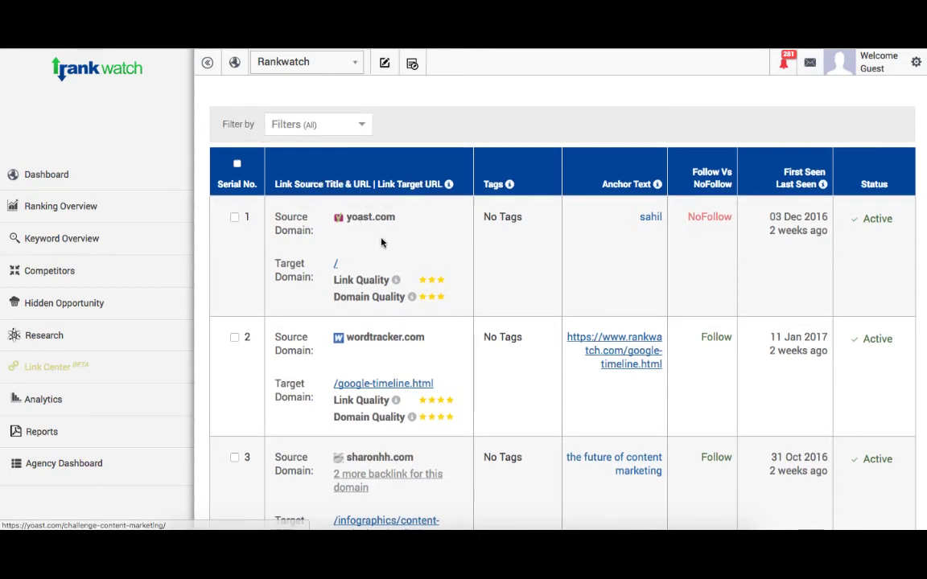
pyautogui.click(332, 126)
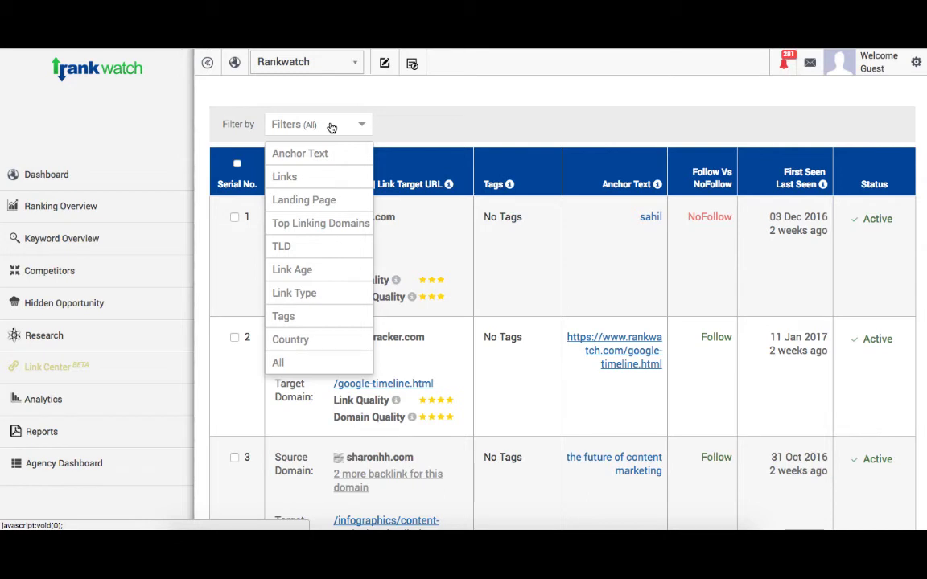
# - Filter backlinks by Anchor Text Phrase 'seo', Country US and Link Quality 3, reviewing each condition's options
pyautogui.click(332, 127)
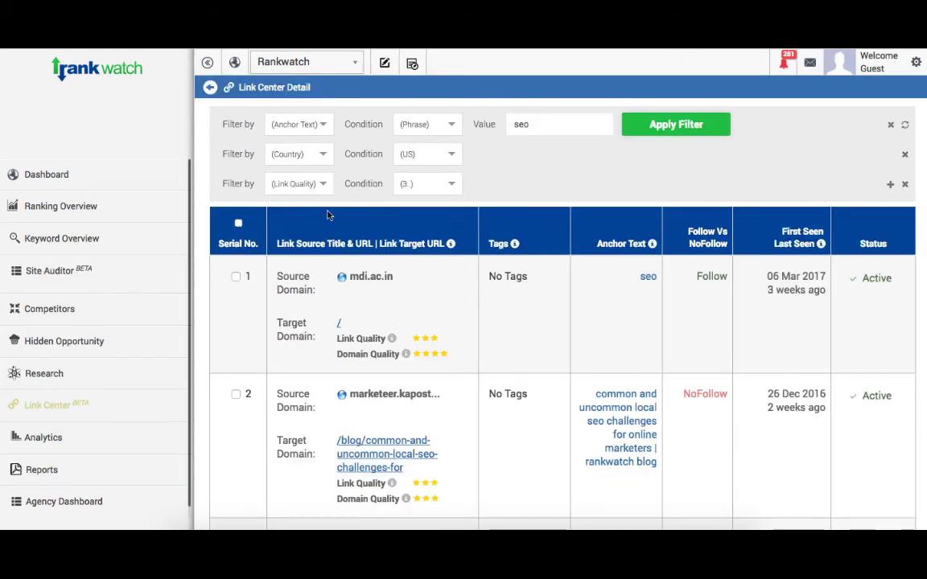
pyautogui.click(414, 131)
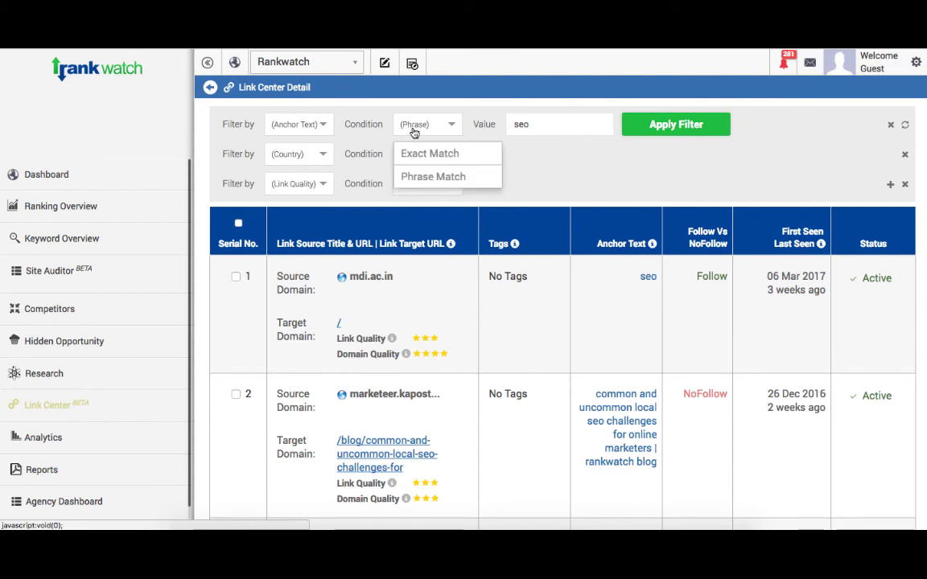
pyautogui.click(413, 131)
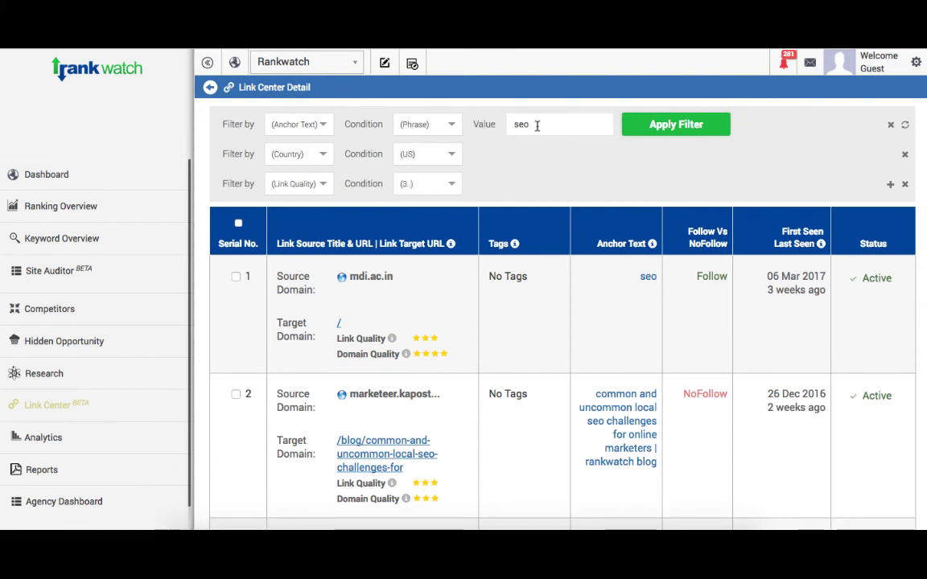
pyautogui.click(316, 156)
pyautogui.click(322, 155)
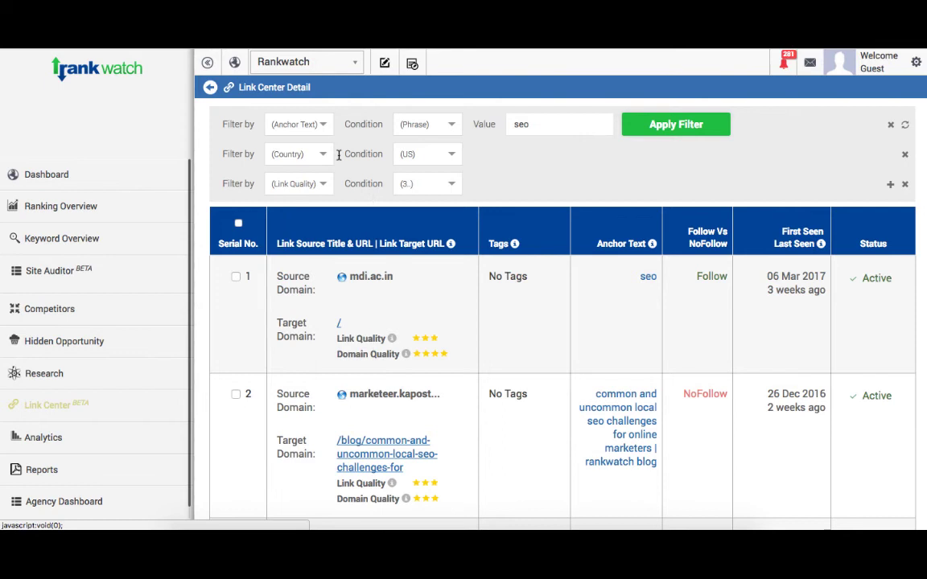
pyautogui.click(424, 155)
pyautogui.click(424, 154)
pyautogui.click(310, 184)
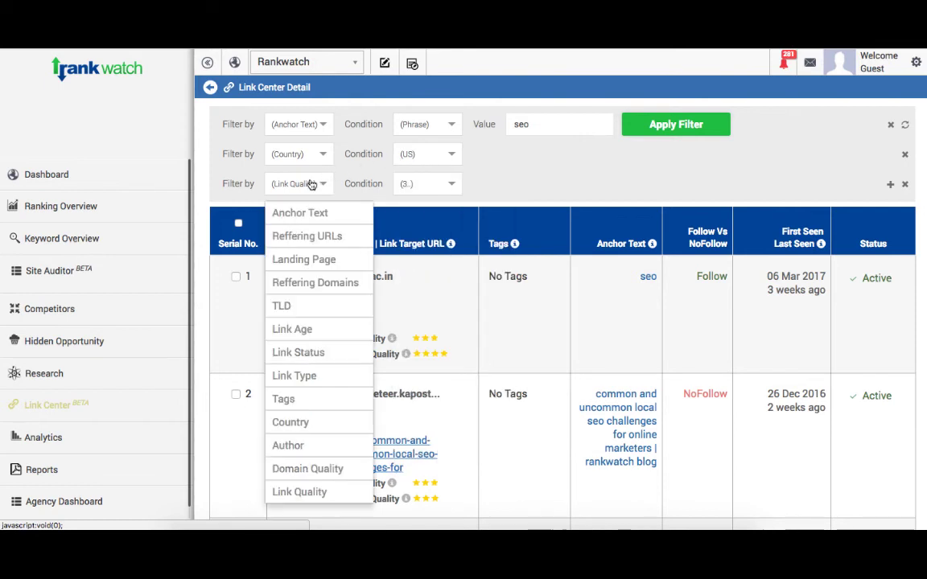
pyautogui.click(312, 184)
pyautogui.click(412, 186)
pyautogui.click(414, 186)
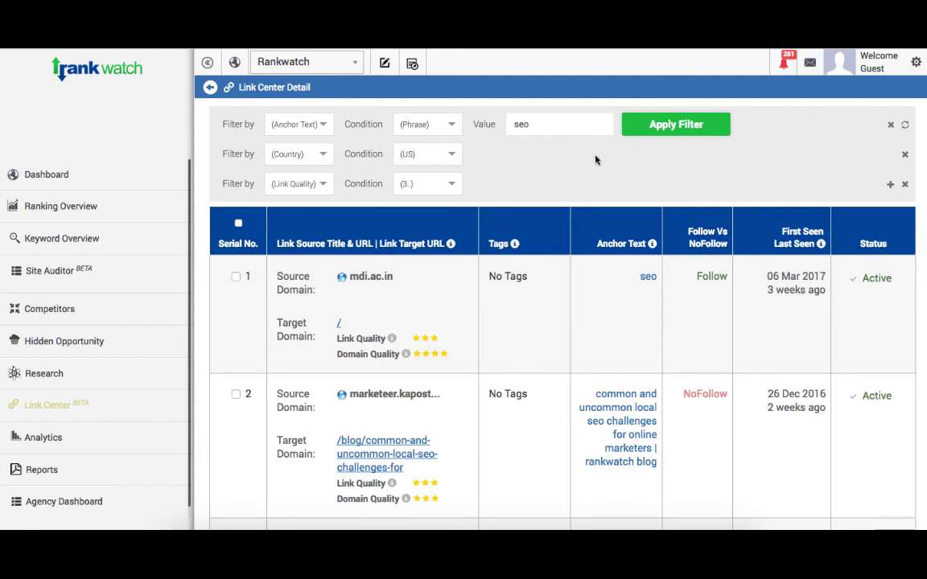
pyautogui.scroll(-1, 575, 289)
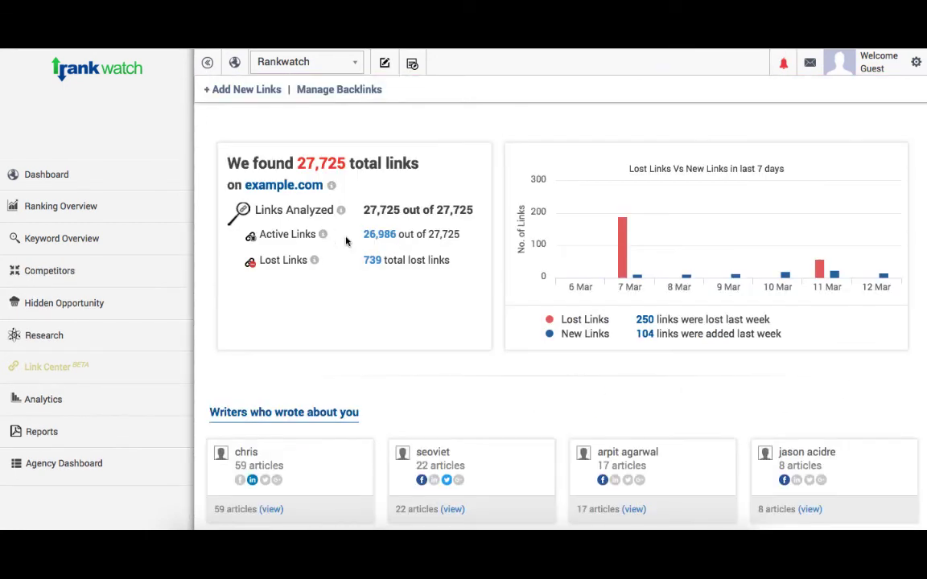
# - Check the Add New Links options, then show Manage Backlinks with example.com's 5,000,000-link quota
pyautogui.click(253, 90)
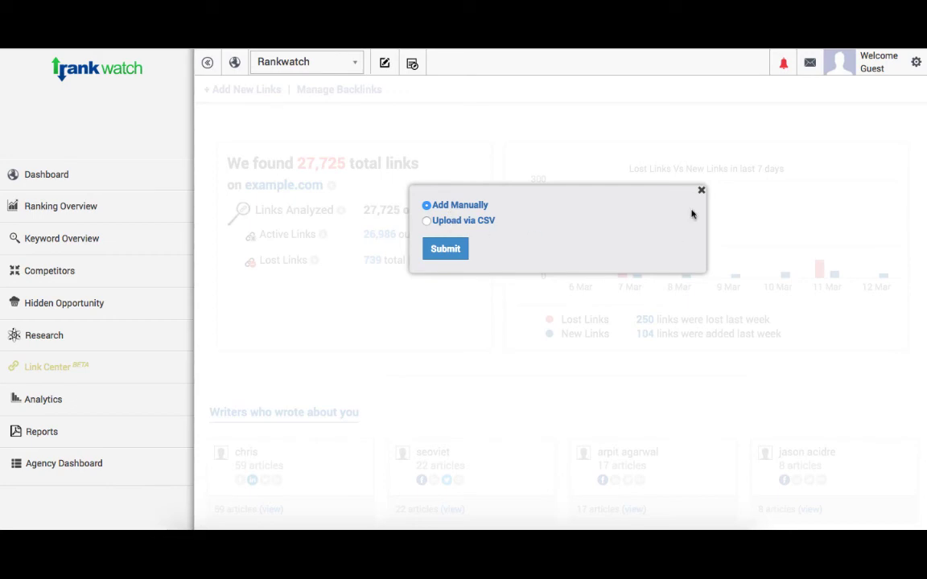
pyautogui.click(702, 193)
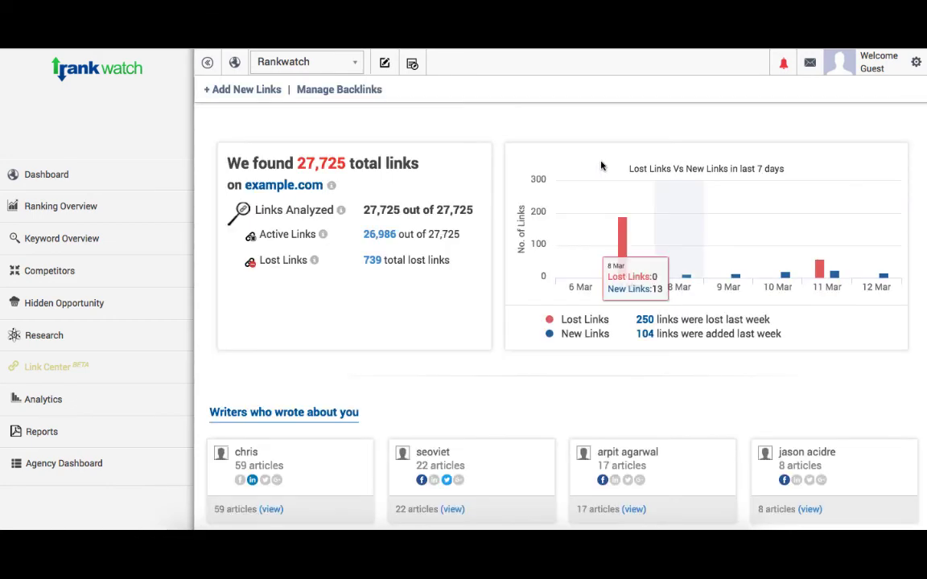
pyautogui.click(366, 91)
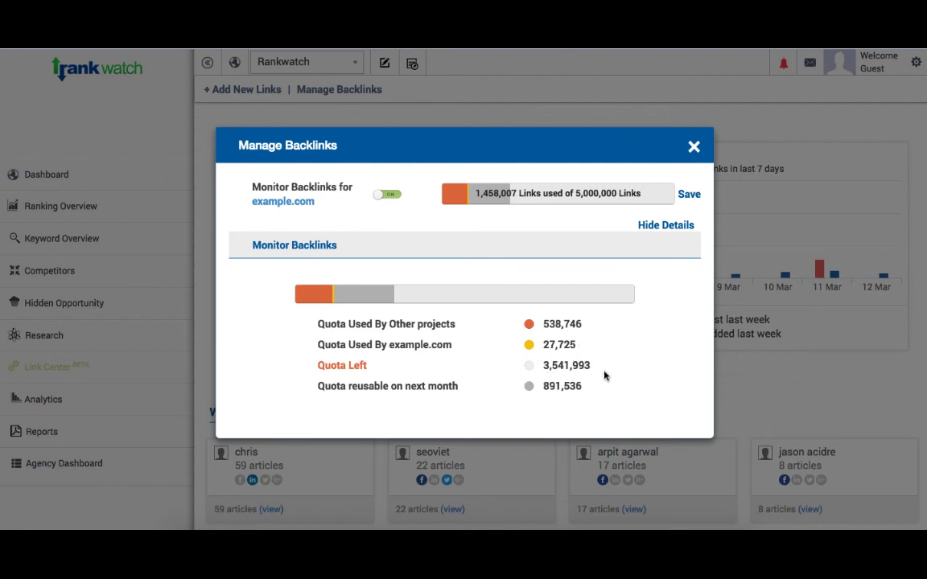
pyautogui.click(387, 196)
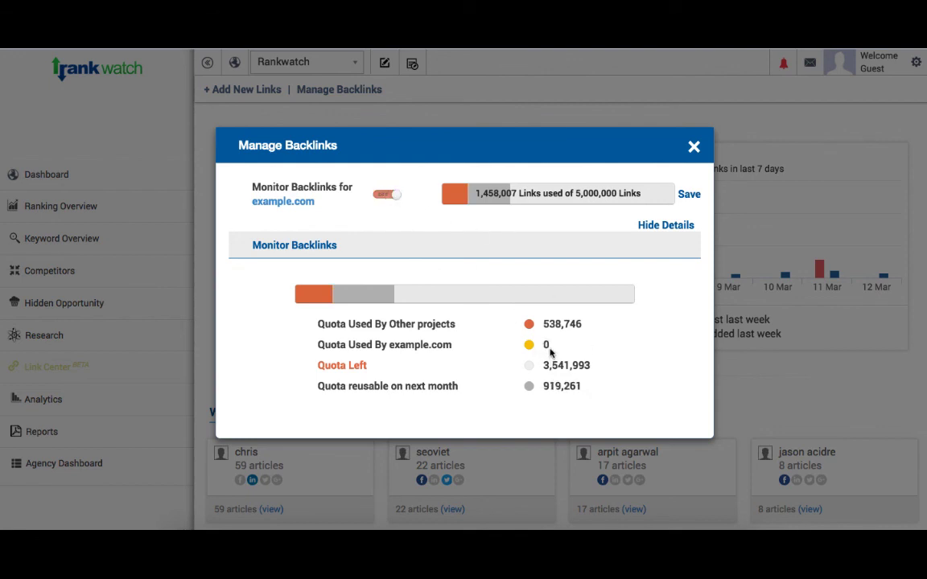
pyautogui.click(384, 196)
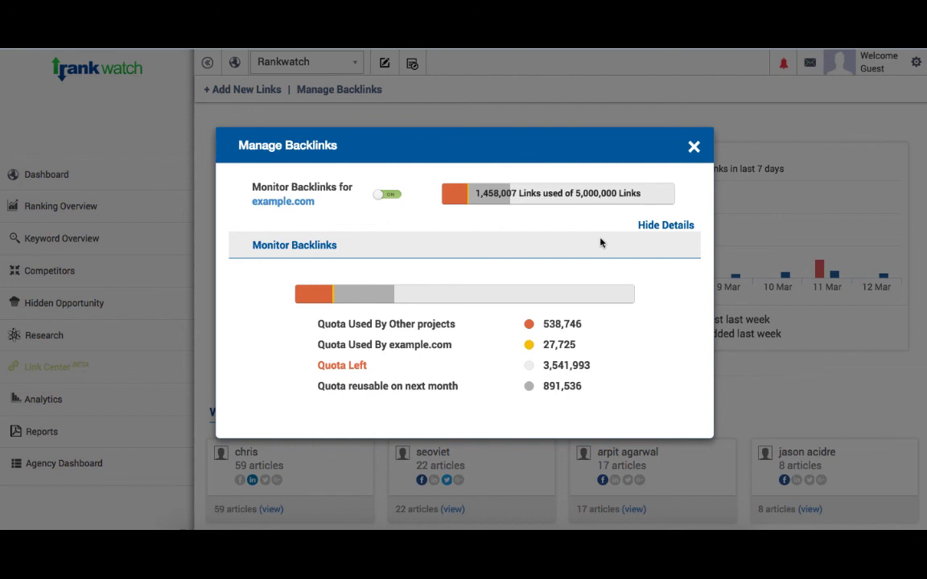